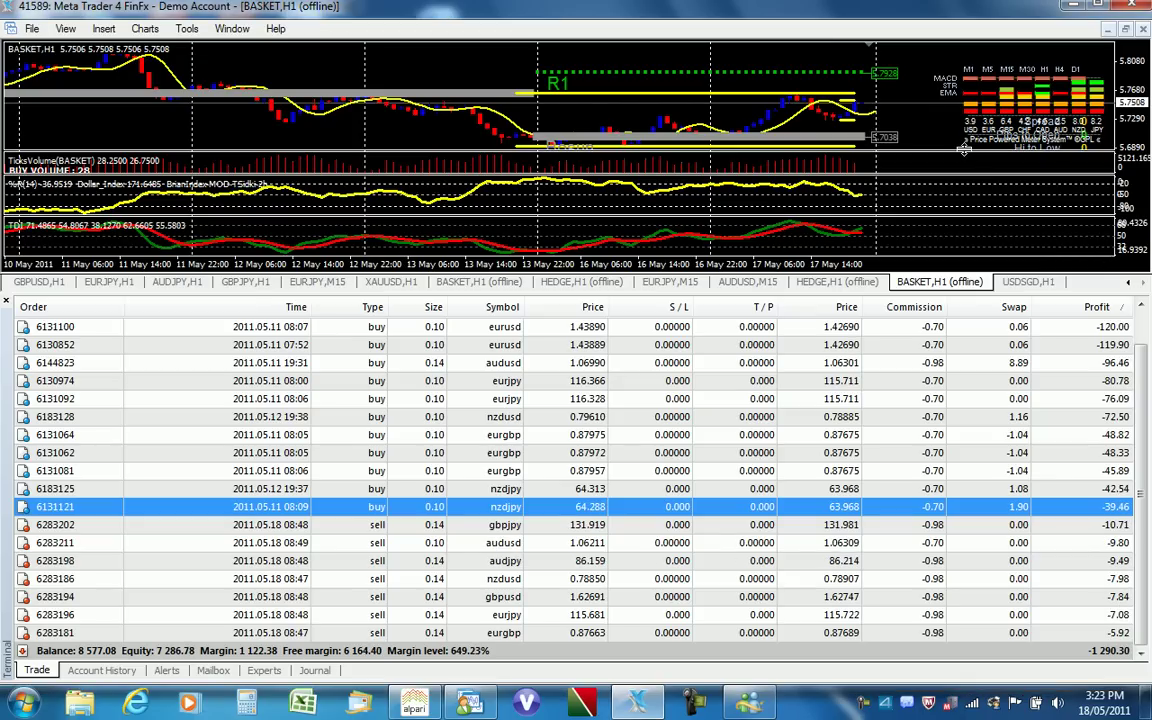
# Hide the trade list with Ctrl+T to enlarge the BASKET chart, then restore it.
pyautogui.hotkey('ctrl', 't')
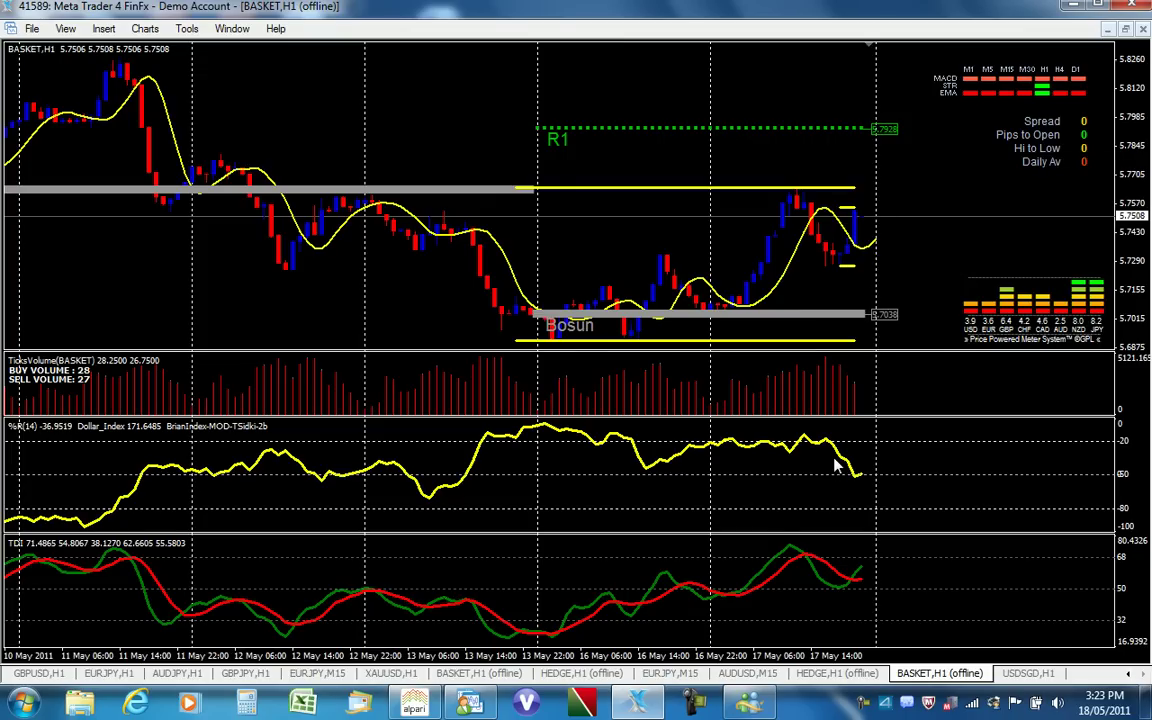
pyautogui.hotkey('ctrl', 't')
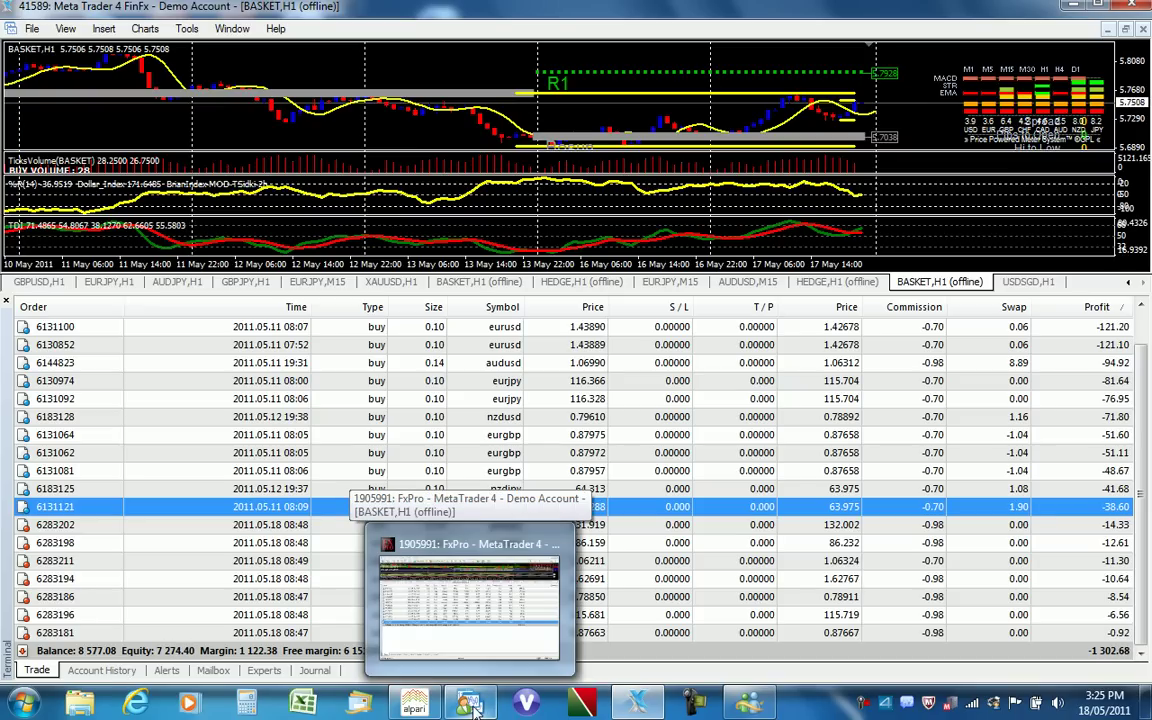
# On the FxPro demo account, review closed trades, then return to open positions (~4,143 loss).
pyautogui.click(473, 705)
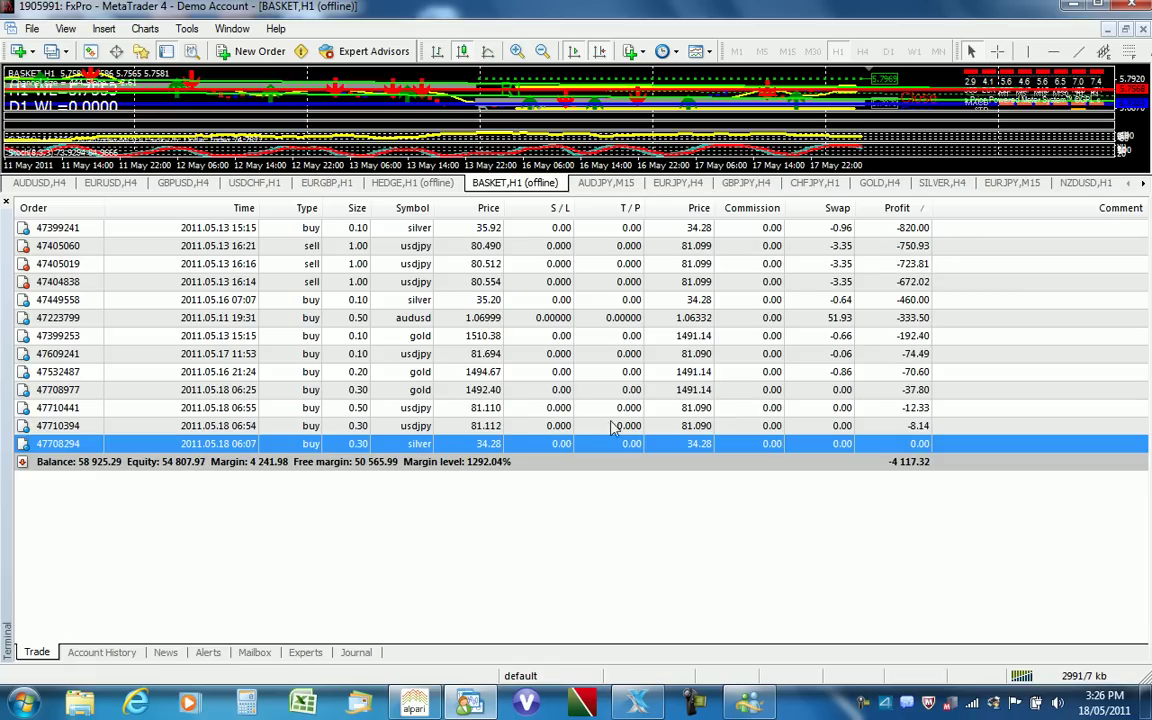
pyautogui.click(107, 654)
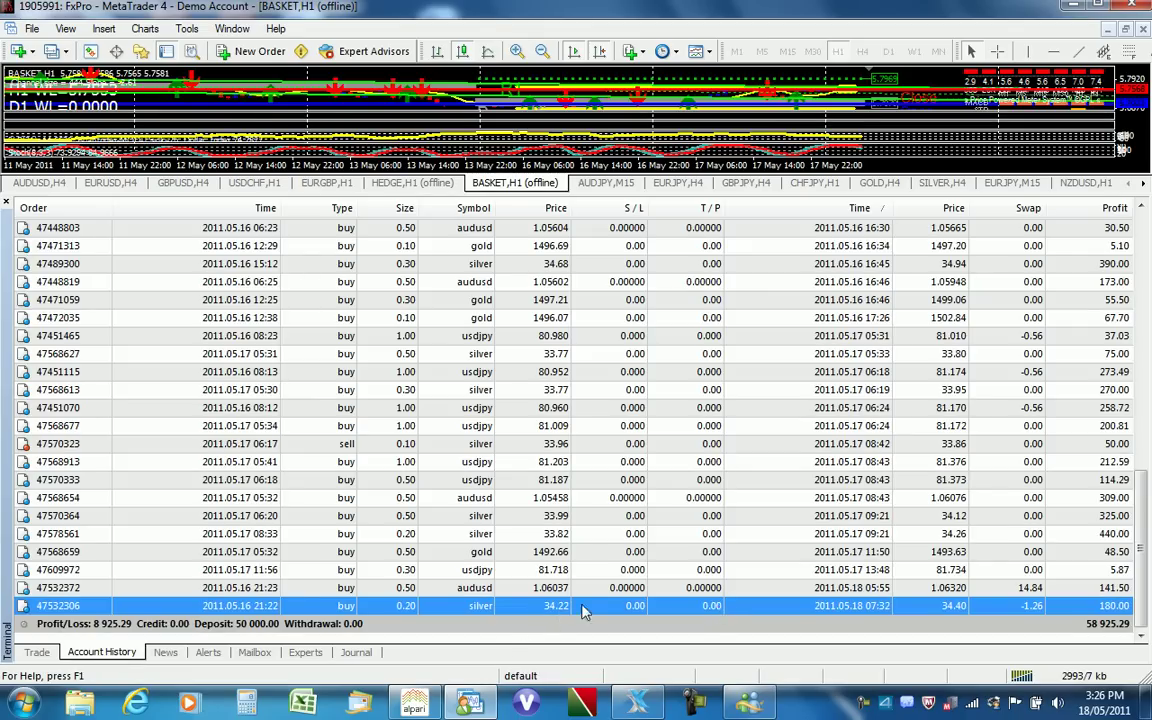
pyautogui.click(37, 652)
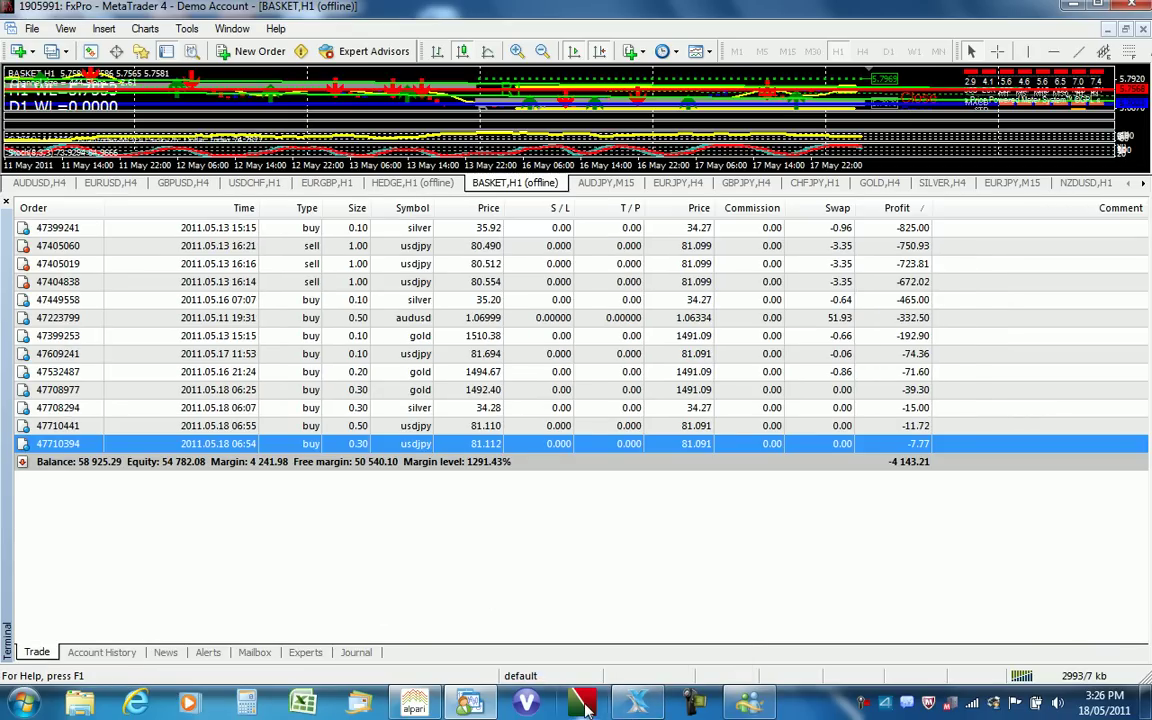
# Switch to the FinFx demo account and display its AUDUSD H4 chart.
pyautogui.click(641, 707)
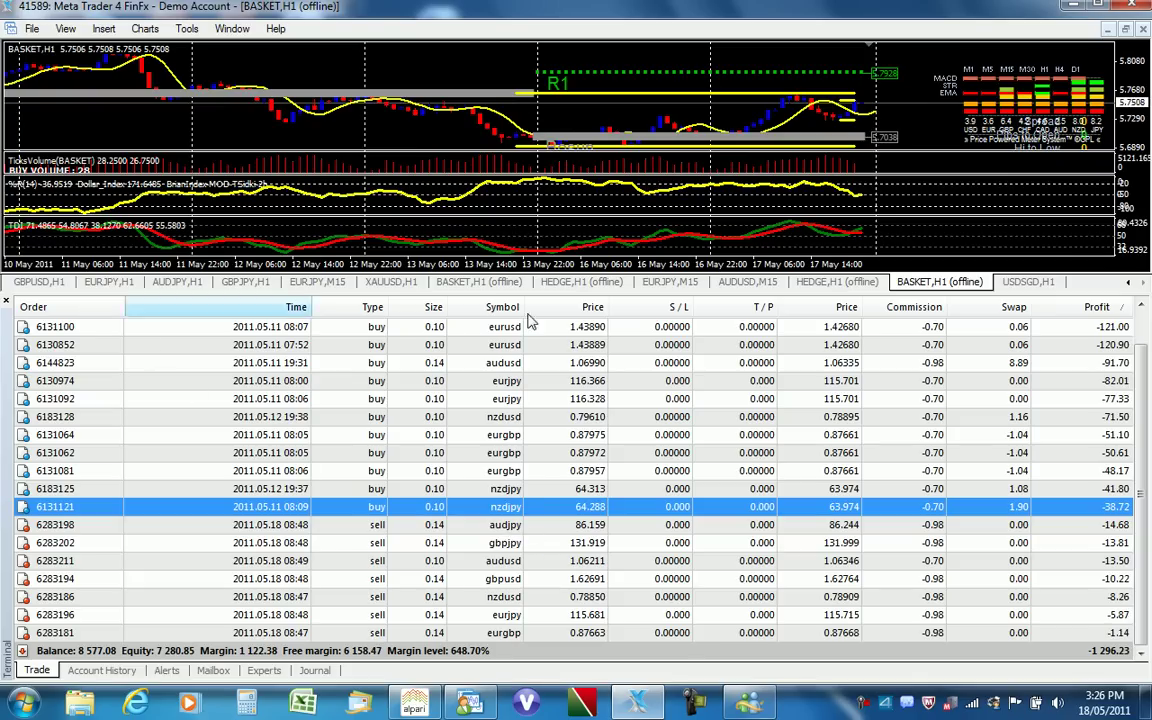
pyautogui.click(1133, 285)
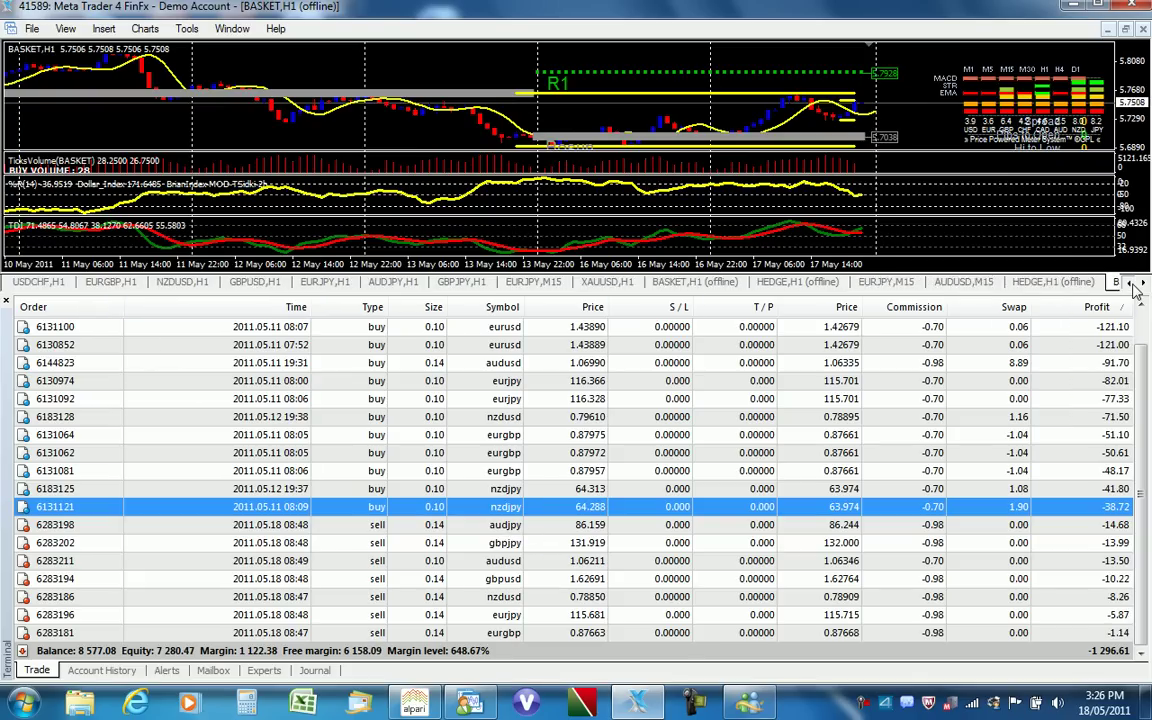
pyautogui.click(1133, 285)
pyautogui.click(1133, 285)
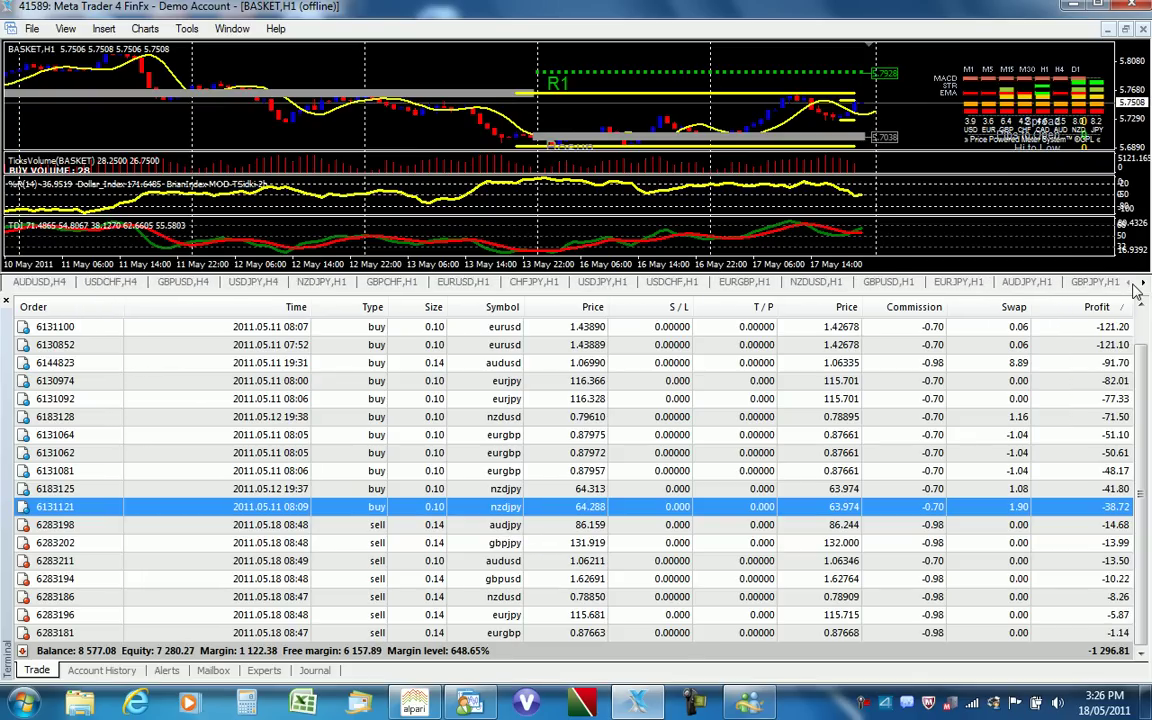
pyautogui.click(20, 285)
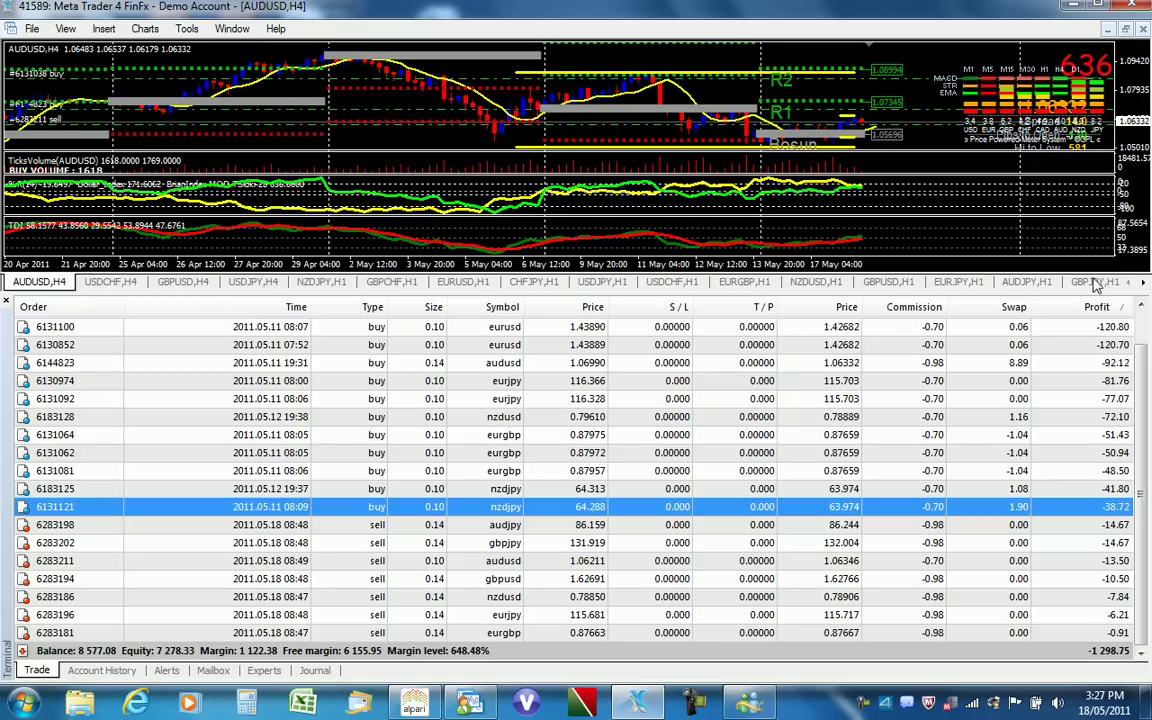
# Show the AUDJPY H1 chart, check FinFx history (3,577.08 profit), then return to open trades.
pyautogui.click(1027, 282)
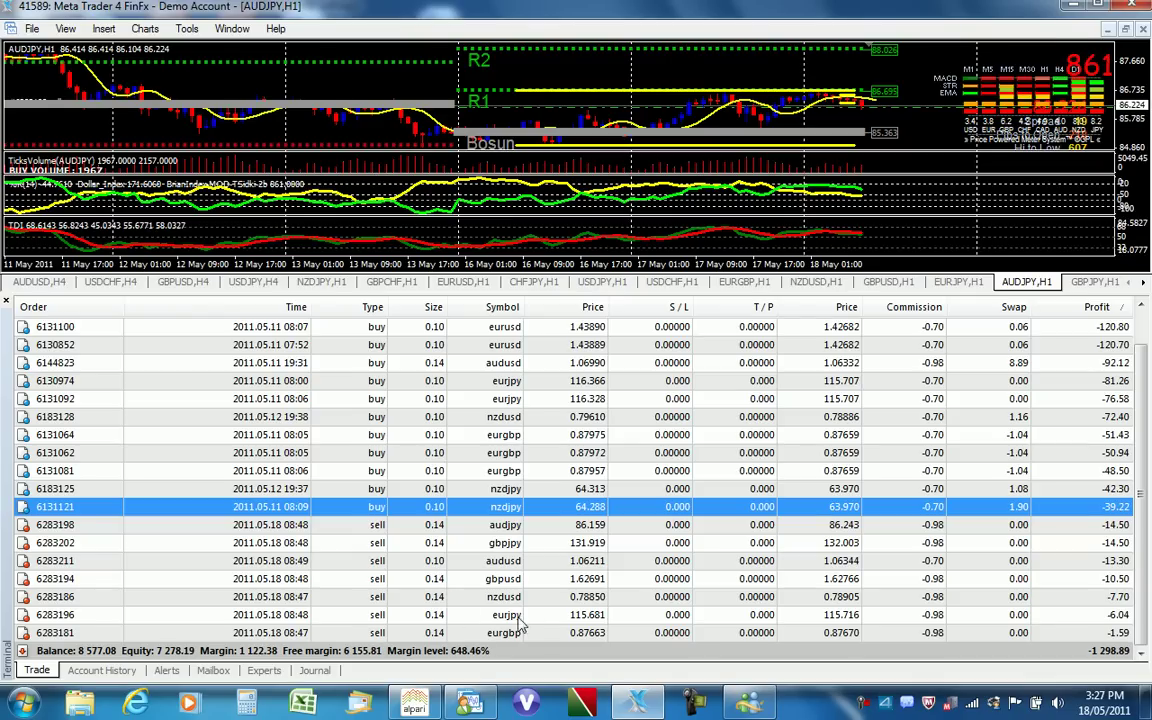
pyautogui.click(90, 671)
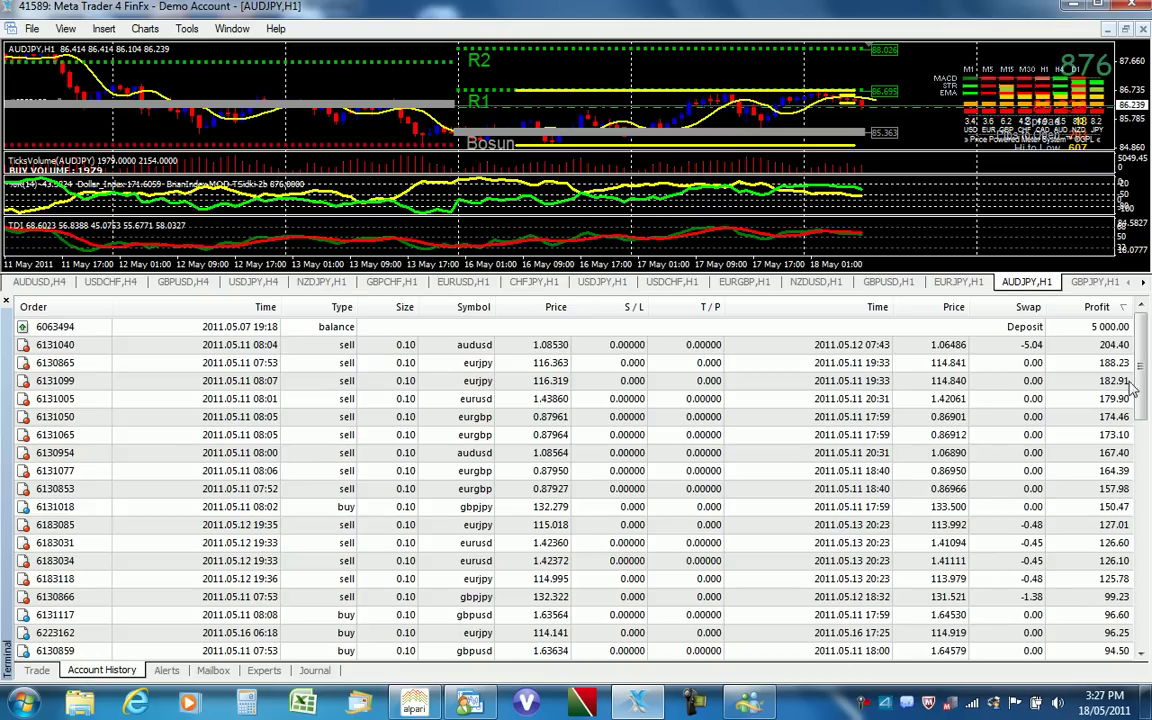
pyautogui.scroll(-5, 1146, 392)
pyautogui.scroll(-5, 1146, 392)
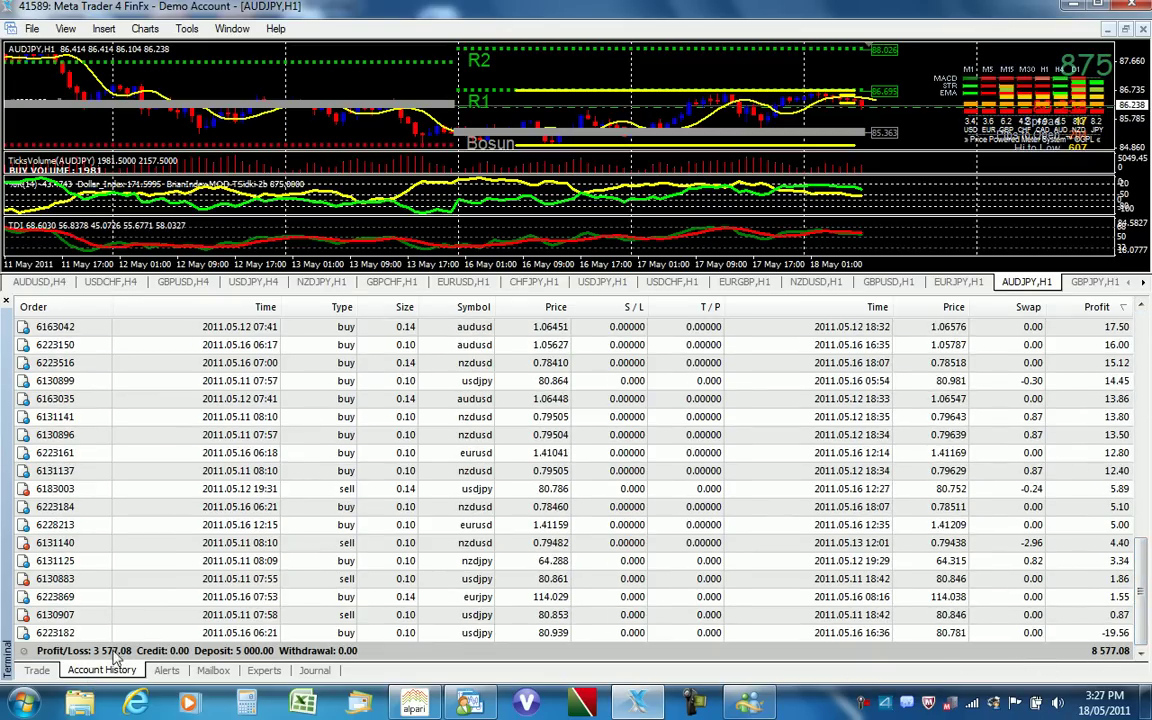
pyautogui.click(37, 670)
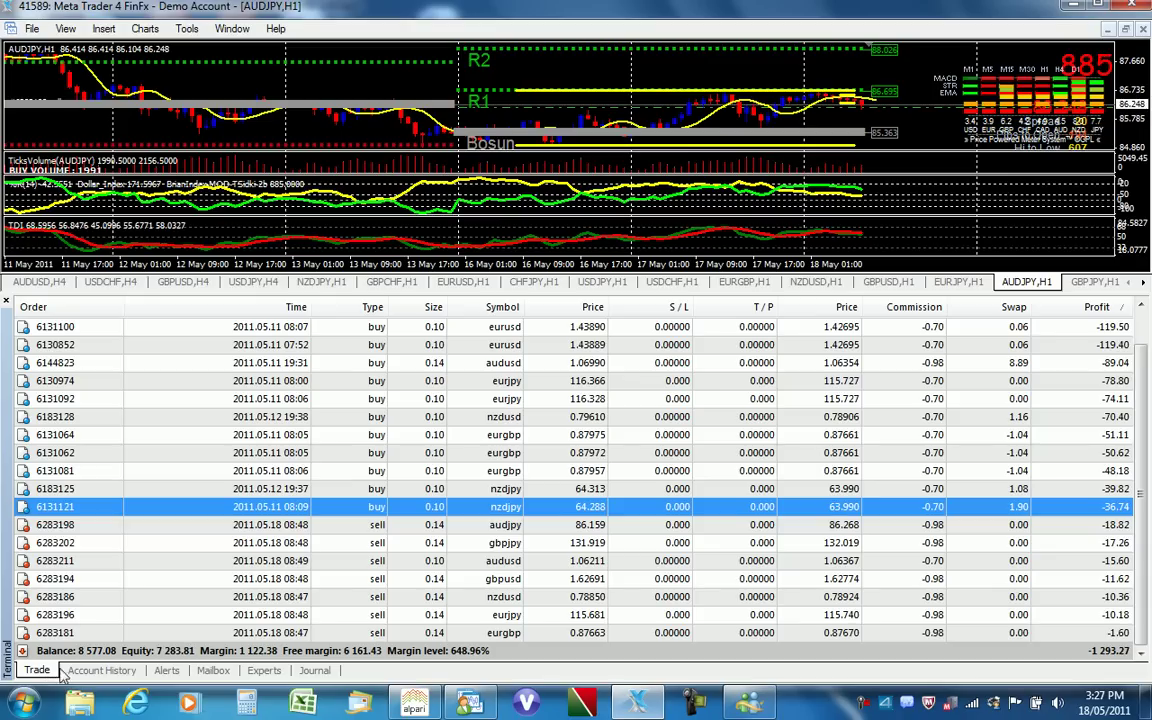
pyautogui.moveTo(469, 703)
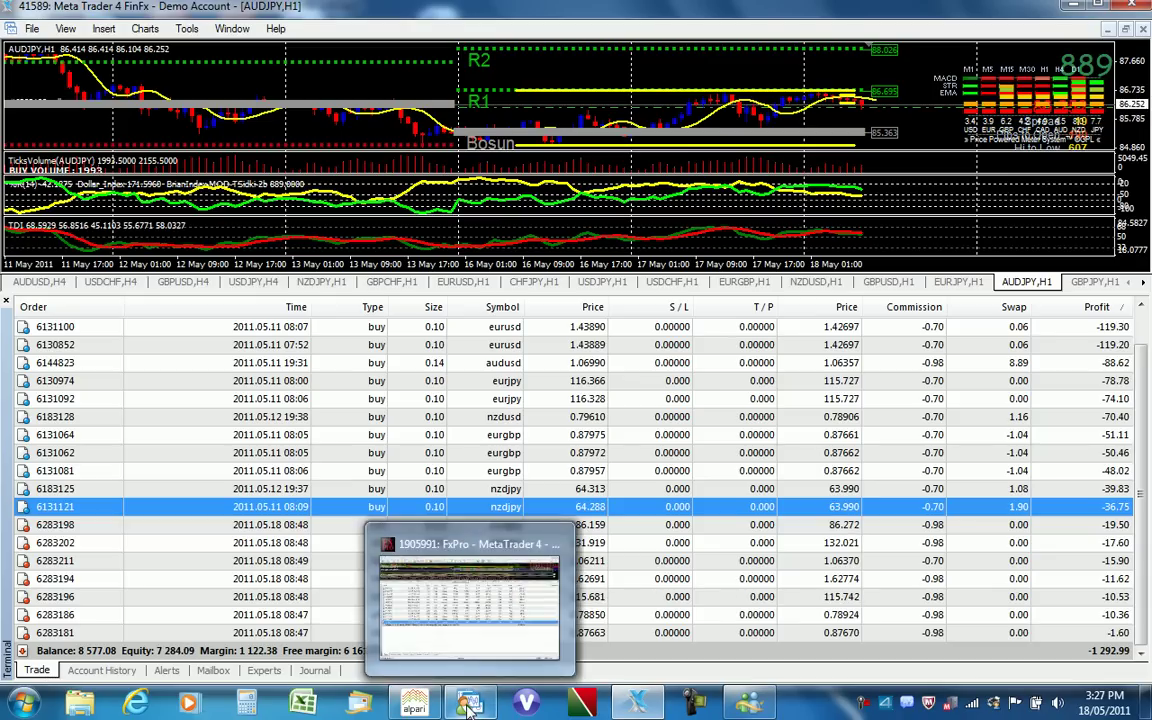
# On the FxPro demo account, end on closed-trade history showing 8,925.29 profit on 50,000 deposit.
pyautogui.click(430, 540)
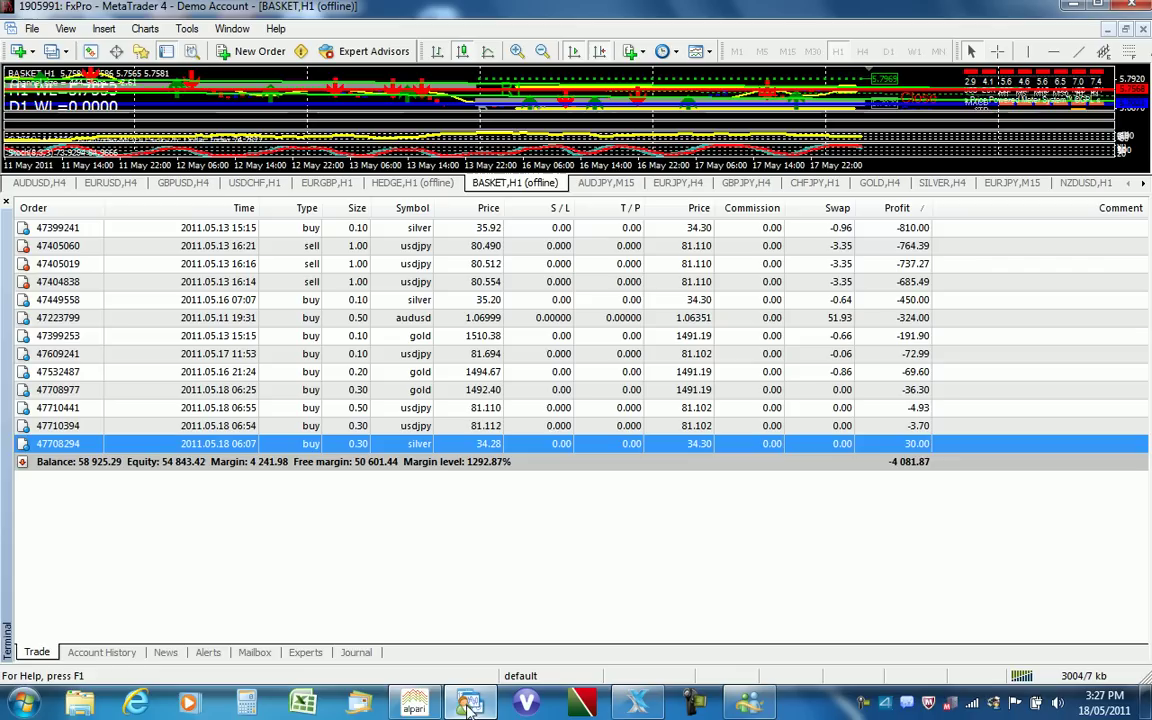
pyautogui.click(110, 655)
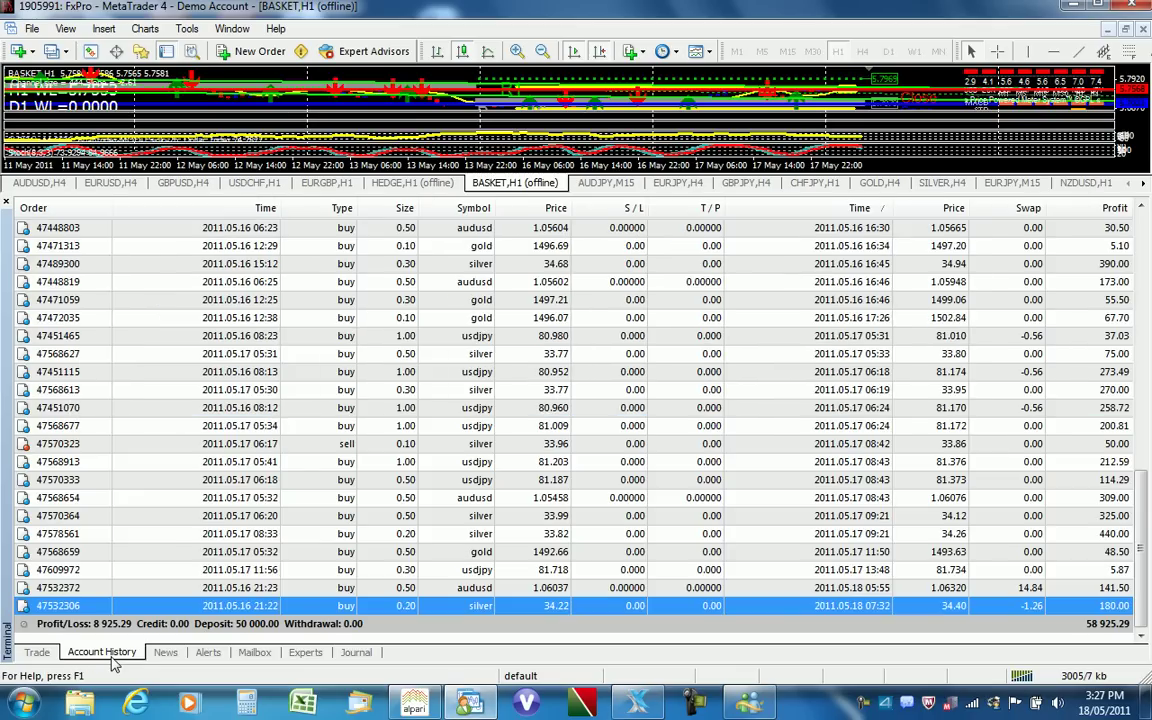
pyautogui.click(38, 653)
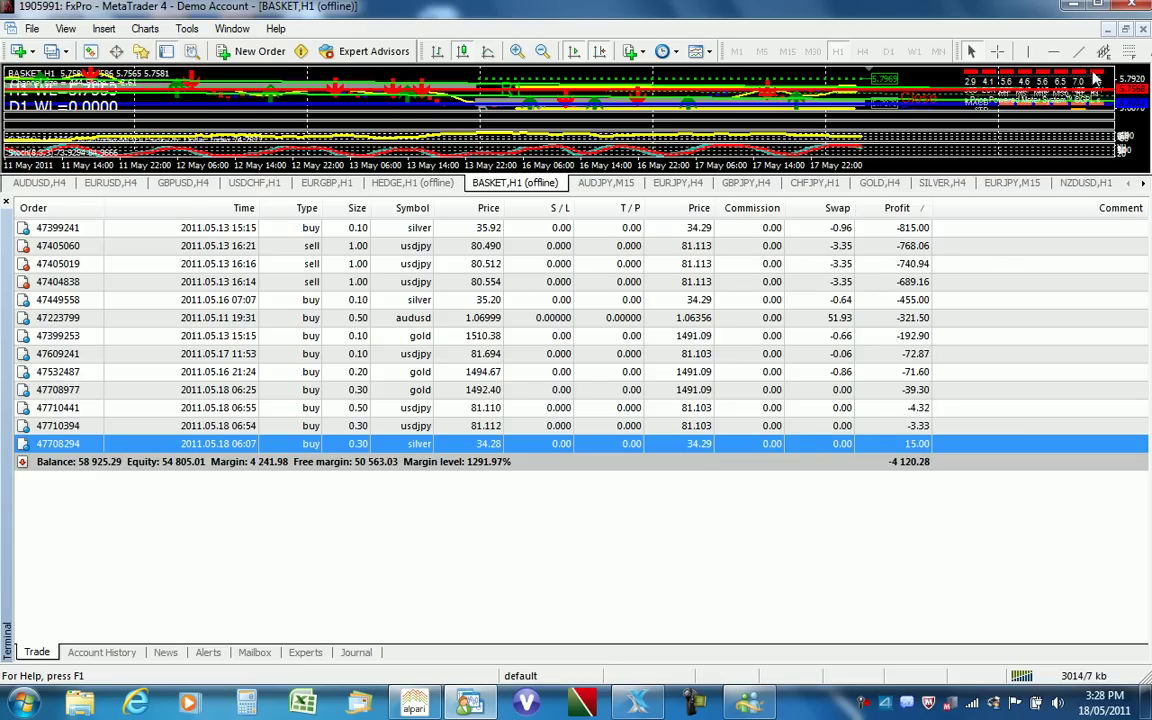
pyautogui.click(99, 653)
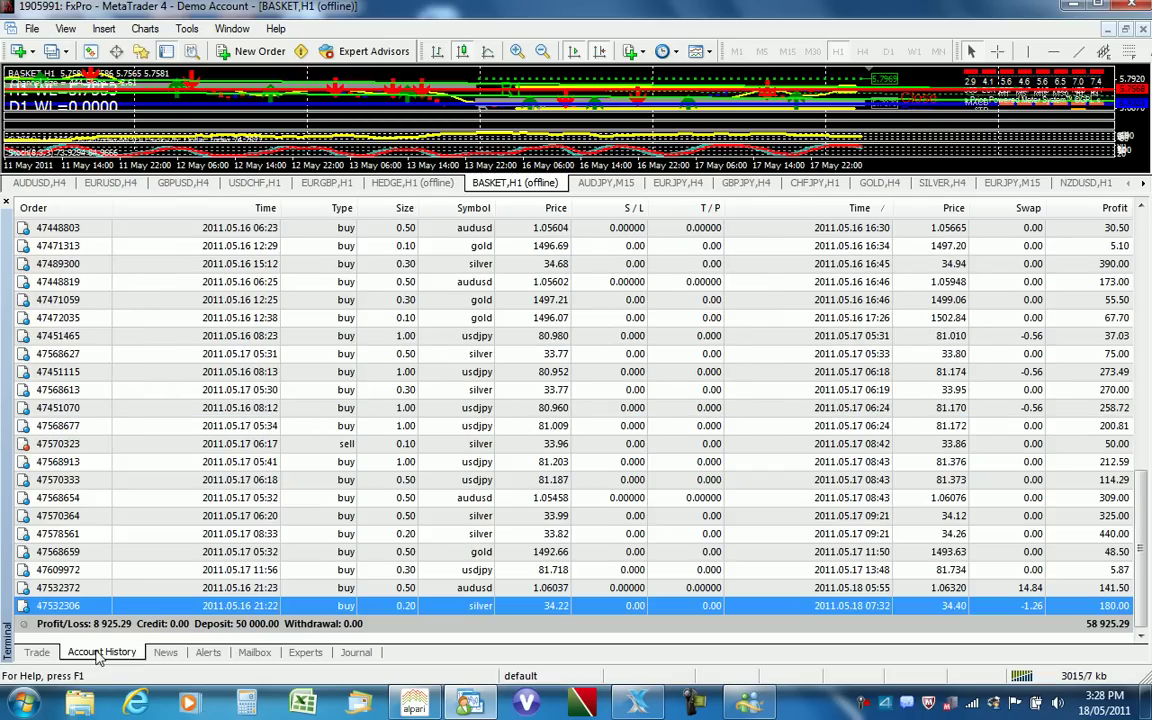